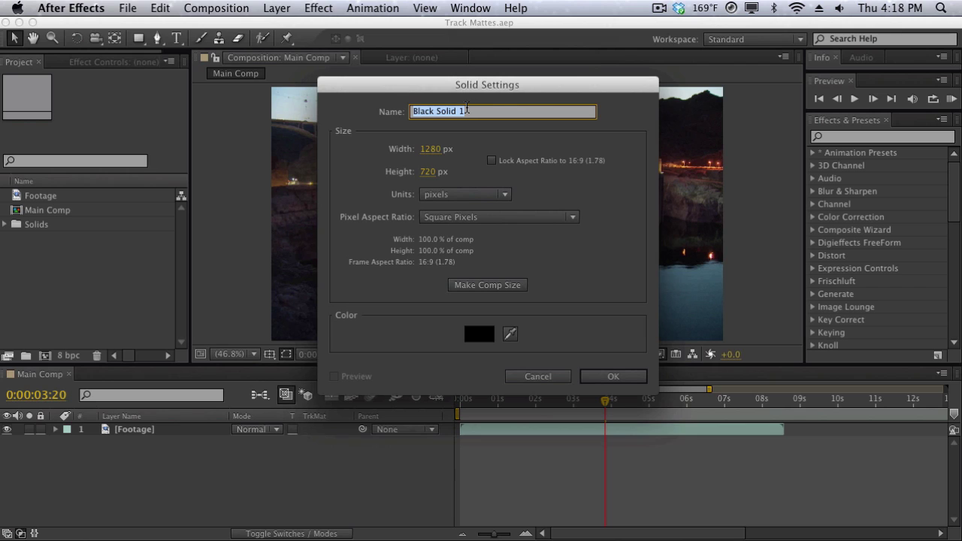
- Create a black solid named Track Matte and apply the Fractal Noise effect to it
{"action": "type", "text": "Track Matte"}
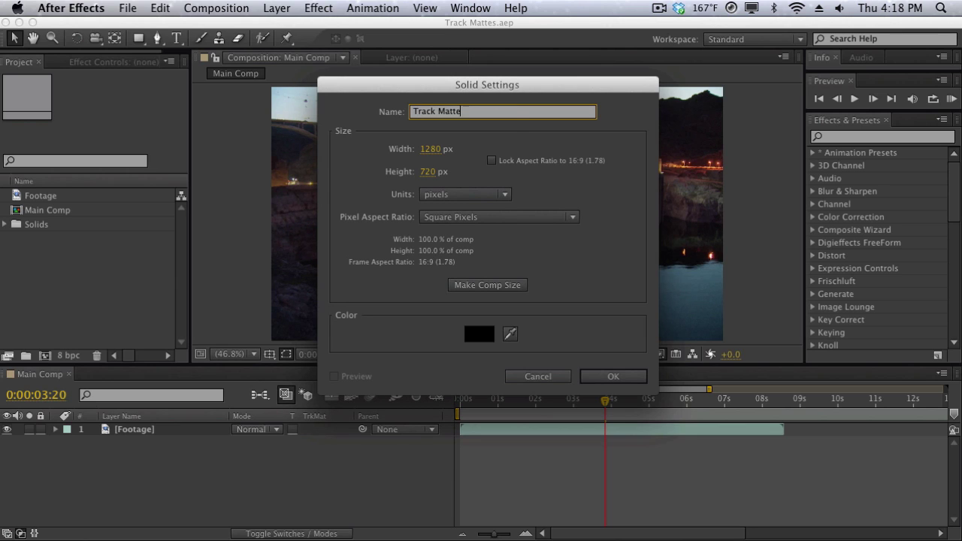
{"action": "key", "text": "Return"}
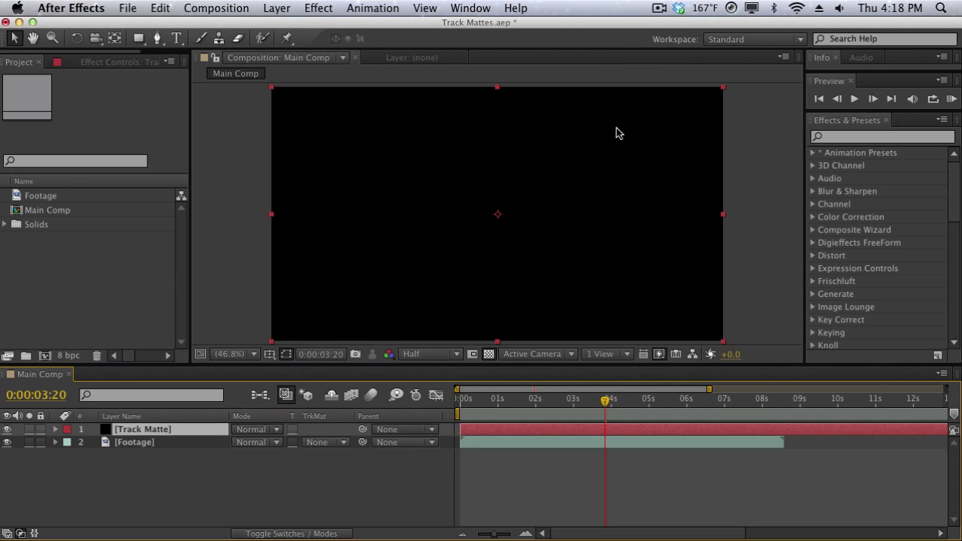
{"action": "left_click", "coordinate": [844, 136]}
{"action": "type", "text": "fractal"}
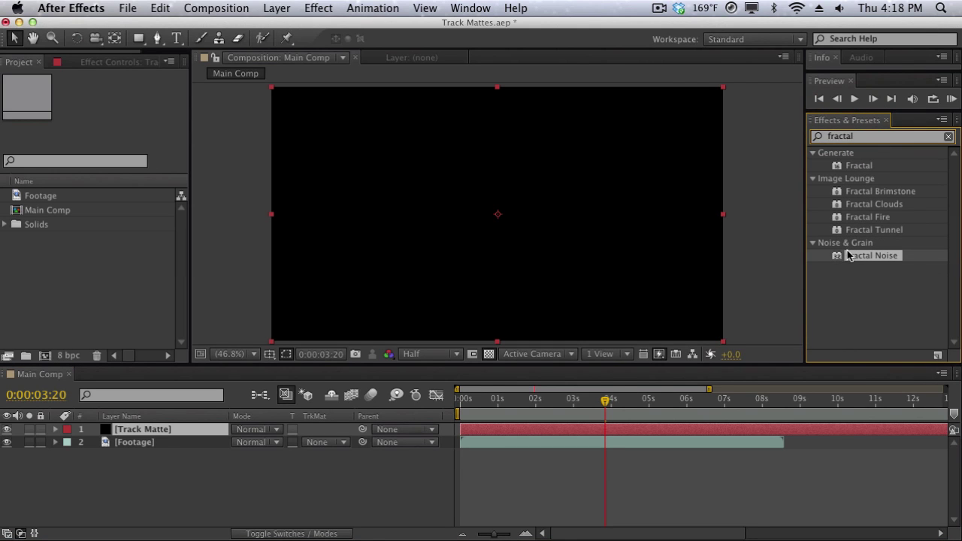
{"action": "left_click_drag", "start_coordinate": [853, 255], "coordinate": [554, 271]}
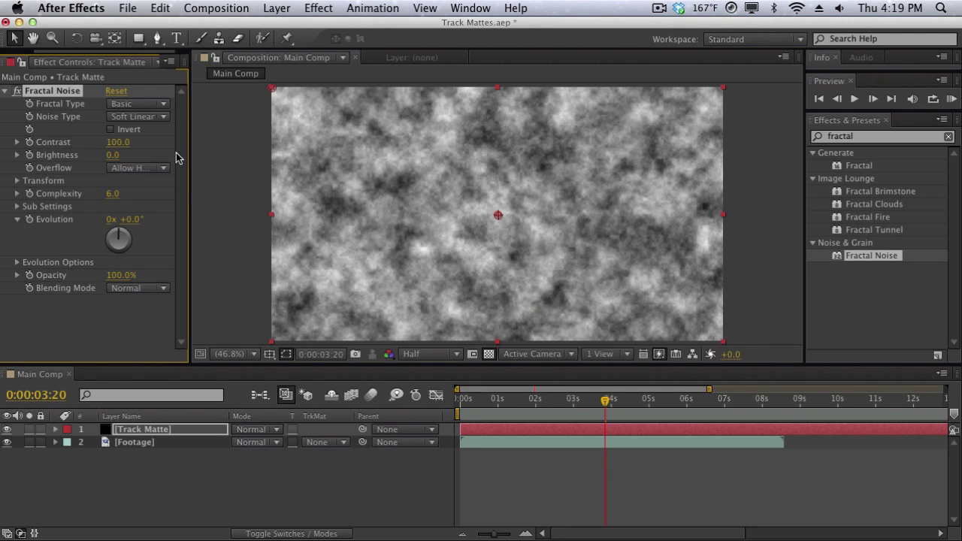
- Set the Fractal Noise contrast to 200 and enlarge its transform scale to 199 on the Track Matte layer
{"action": "left_click", "coordinate": [117, 142]}
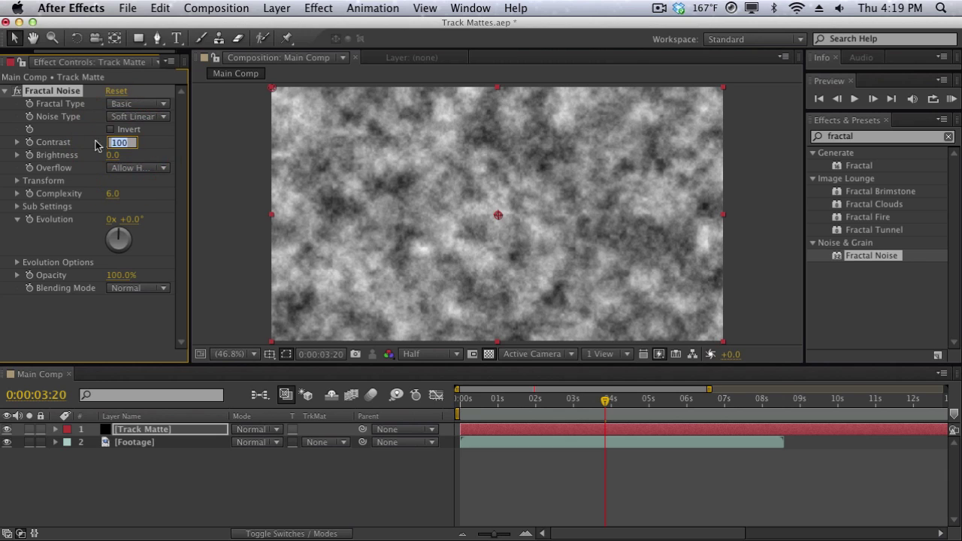
{"action": "type", "text": "200"}
{"action": "key", "text": "Return"}
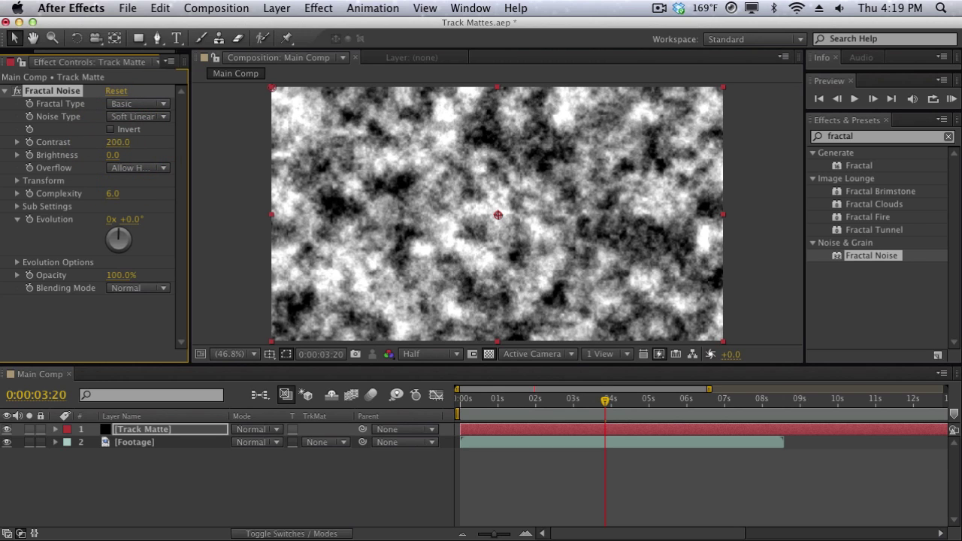
{"action": "left_click", "coordinate": [16, 180]}
{"action": "left_click_drag", "start_coordinate": [120, 219], "coordinate": [201, 229]}
{"action": "left_click", "coordinate": [201, 228]}
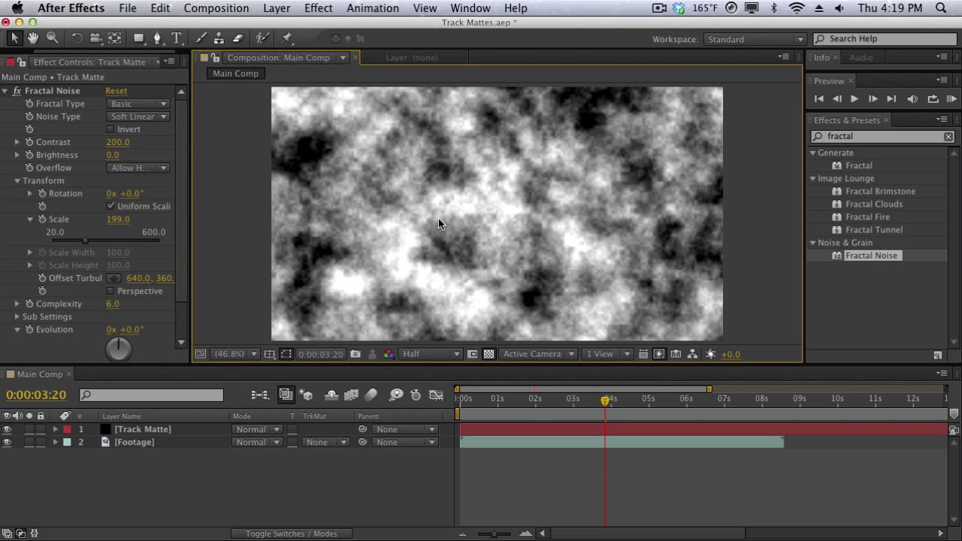
- Turn on the transparency grid and set the Footage layer's track matte to Luma Matte using the Track Matte layer
{"action": "left_click", "coordinate": [490, 356]}
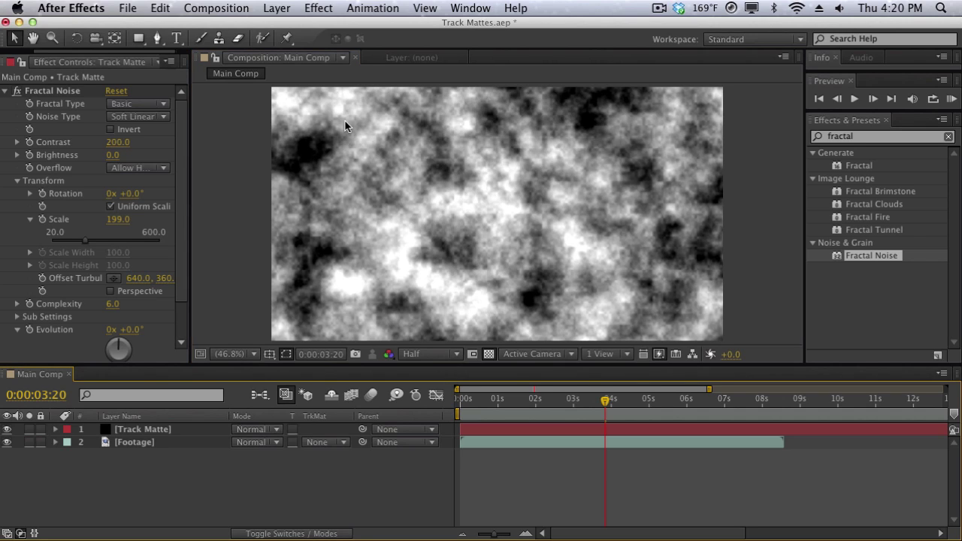
{"action": "left_click", "coordinate": [173, 442]}
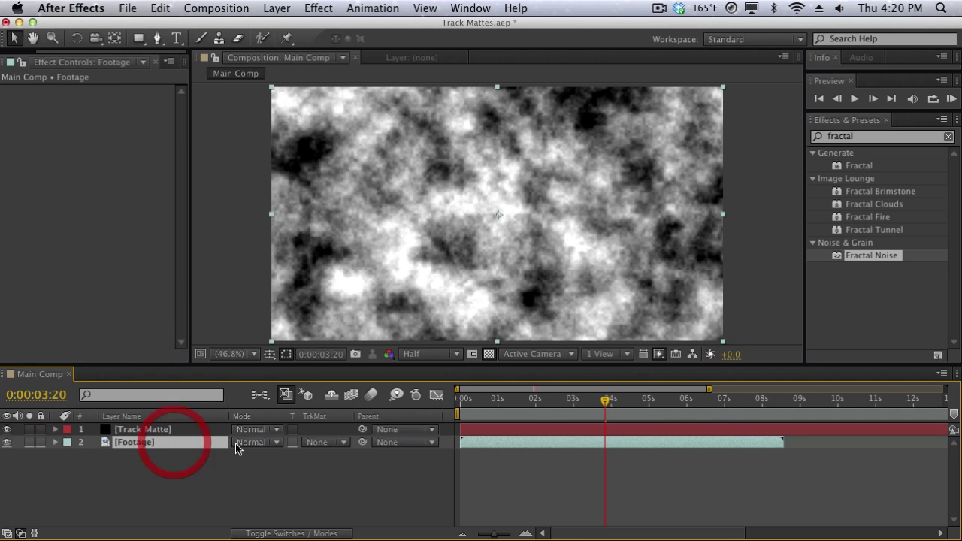
{"action": "left_click", "coordinate": [319, 444]}
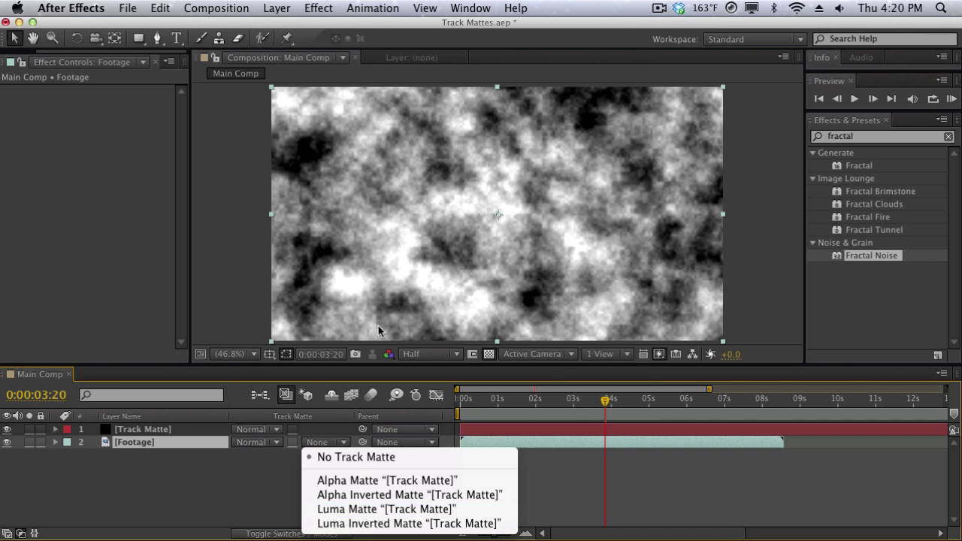
{"action": "left_click", "coordinate": [382, 262]}
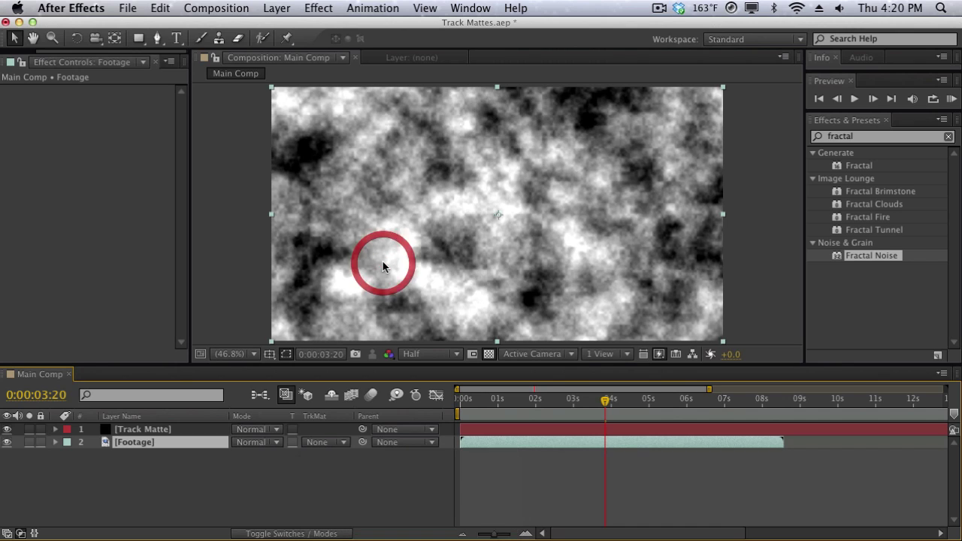
{"action": "left_click", "coordinate": [167, 429]}
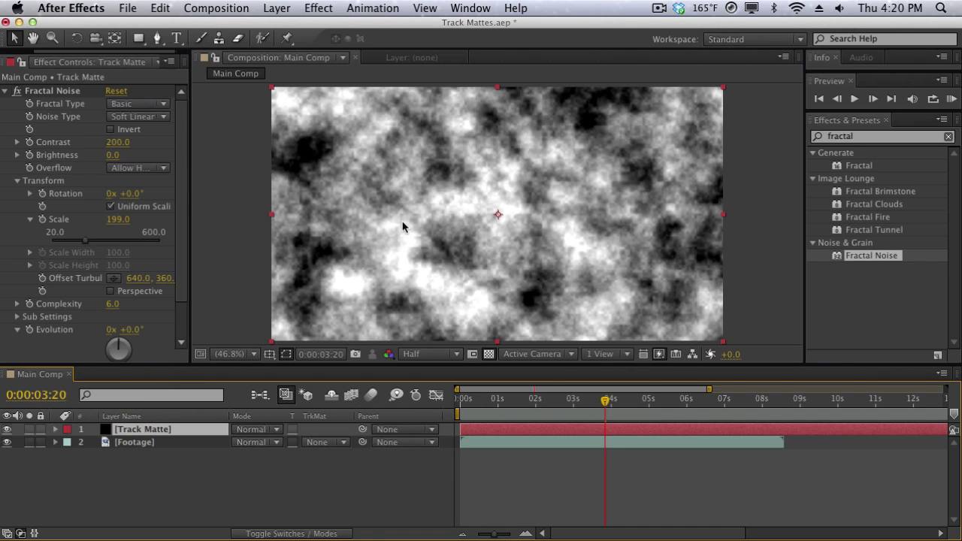
{"action": "left_click", "coordinate": [323, 442]}
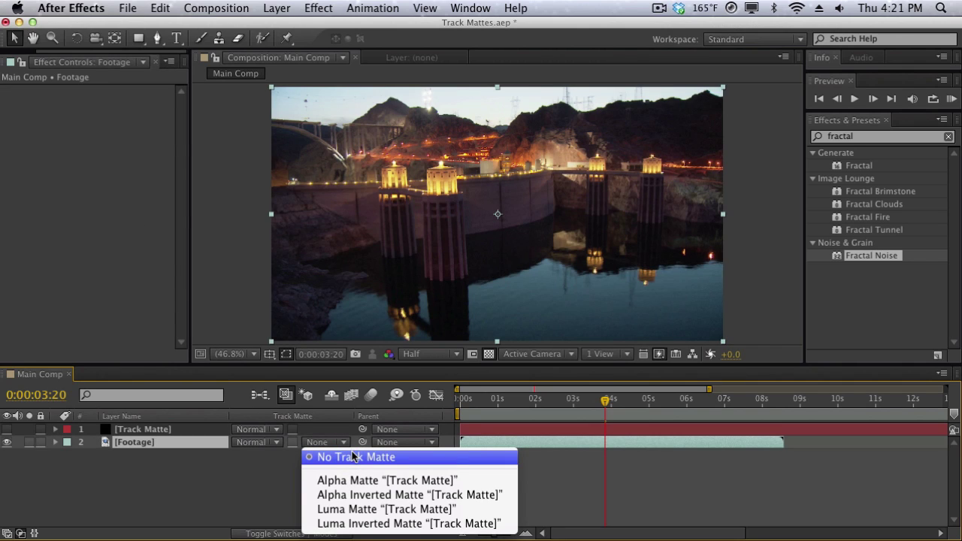
{"action": "left_click", "coordinate": [358, 510]}
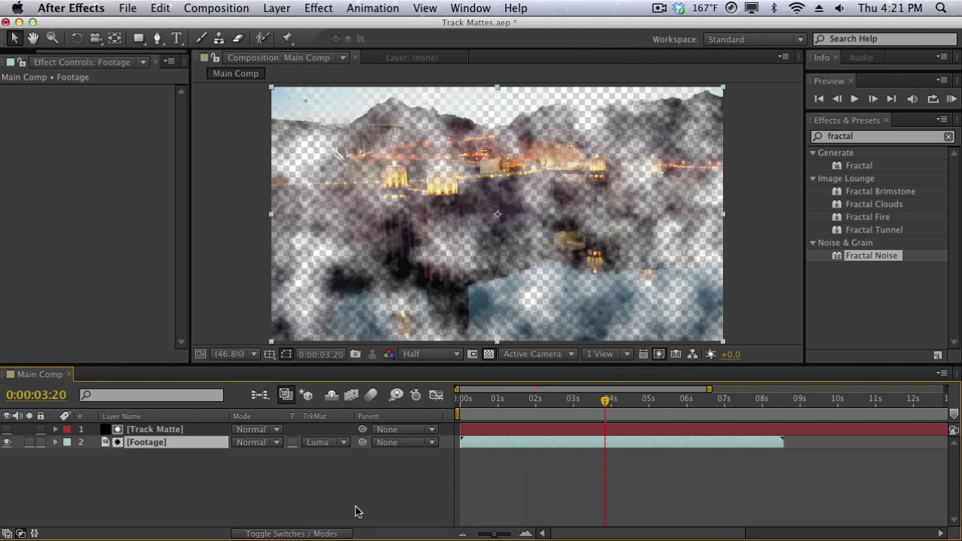
- Switch the Footage layer's track matte to Luma Inverted Matte
{"action": "left_click", "coordinate": [189, 431]}
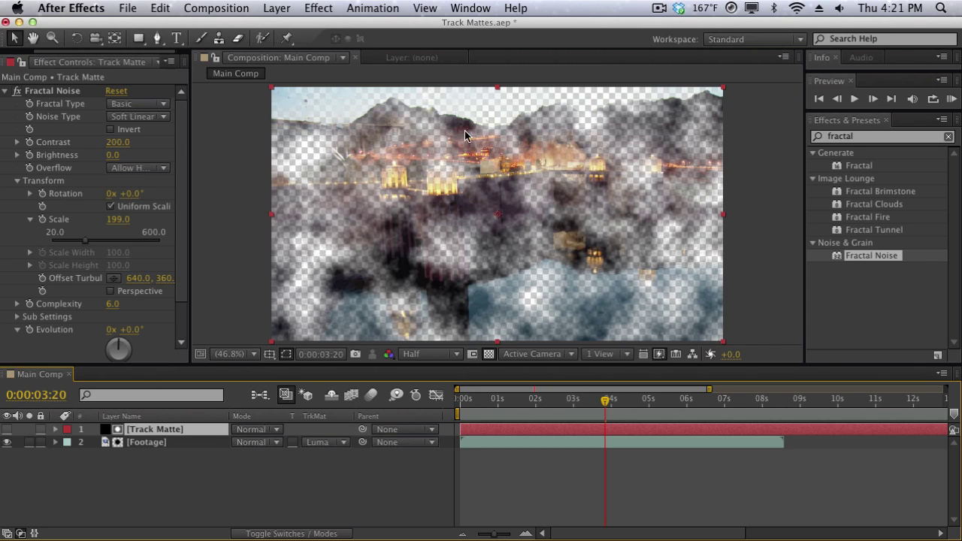
{"action": "left_click", "coordinate": [343, 443]}
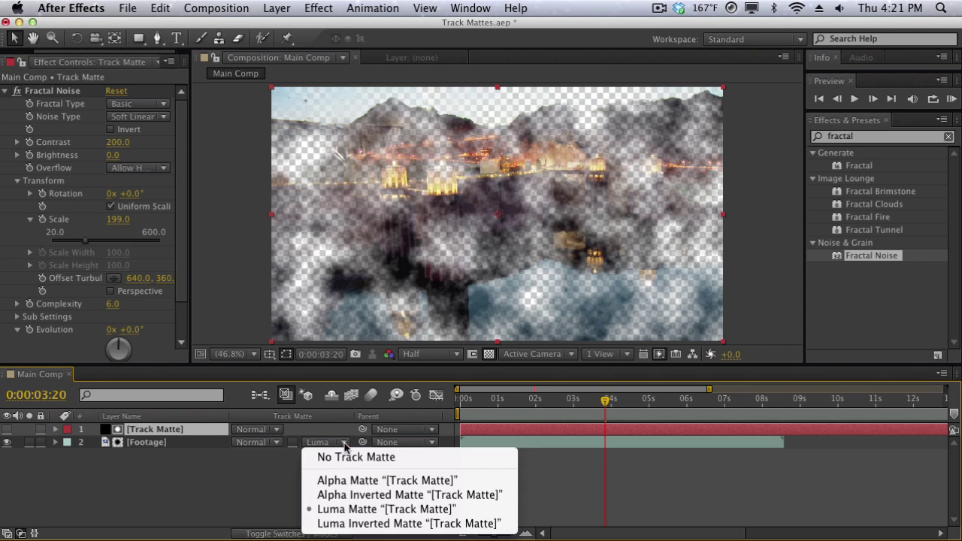
{"action": "left_click", "coordinate": [345, 524]}
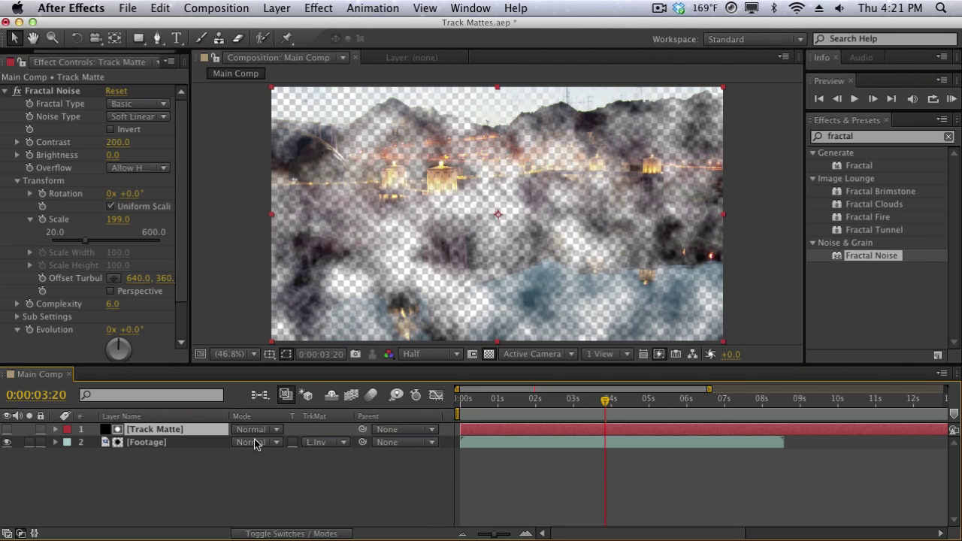
- Remove the Footage layer's matte and show the Track Matte layer for comparison, then reapply Luma Matte to the footage
{"action": "left_click", "coordinate": [335, 444]}
{"action": "left_click", "coordinate": [316, 457]}
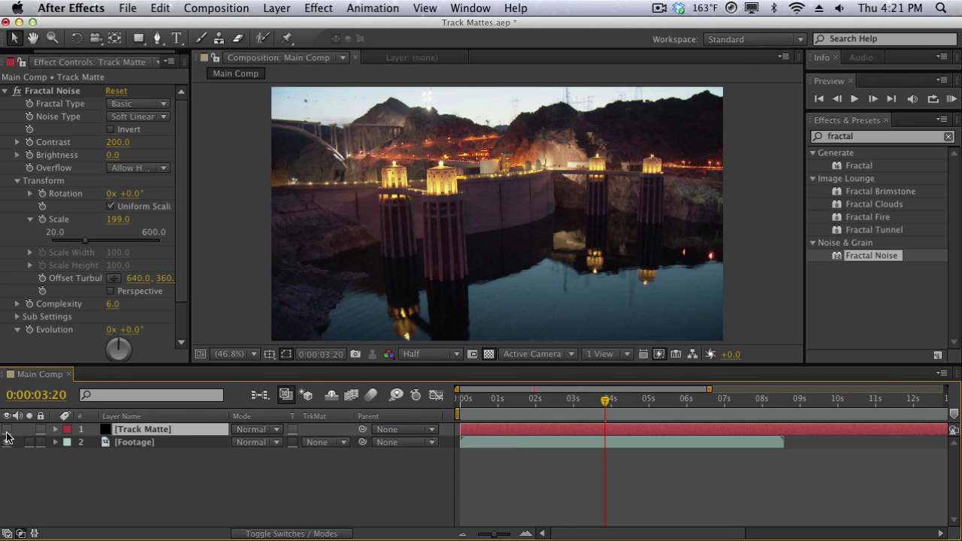
{"action": "left_click", "coordinate": [8, 430]}
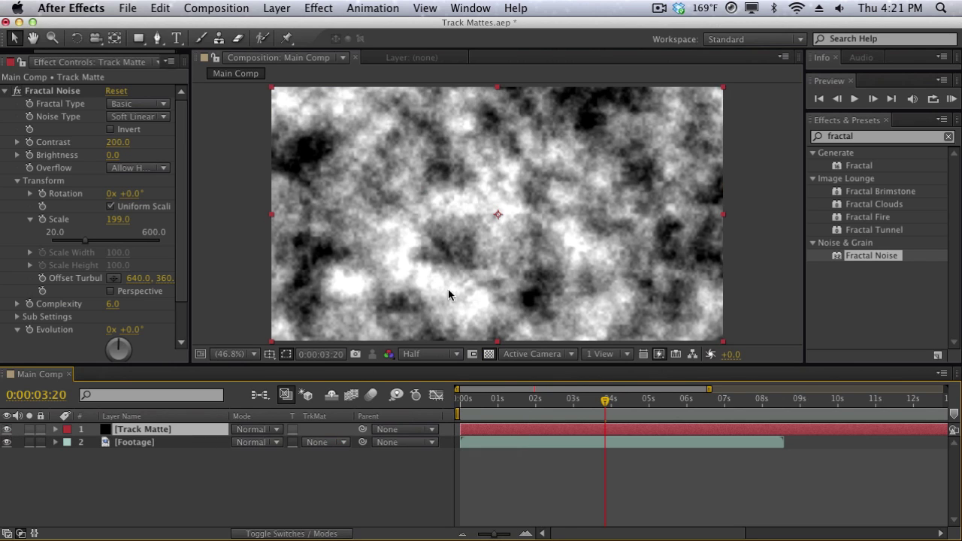
{"action": "left_click", "coordinate": [328, 443]}
{"action": "left_click", "coordinate": [340, 509]}
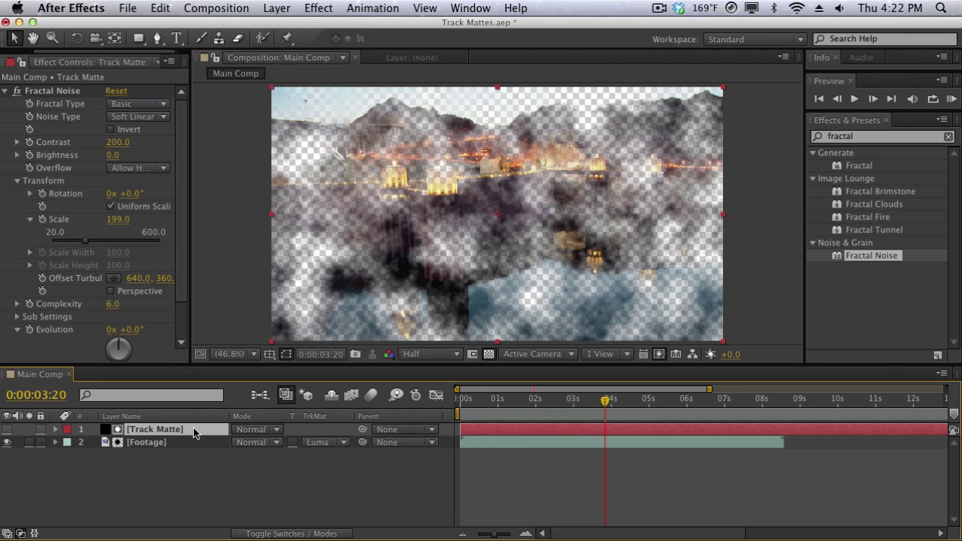
- Delete the Track Matte solid layer from the composition
{"action": "left_click", "coordinate": [314, 443]}
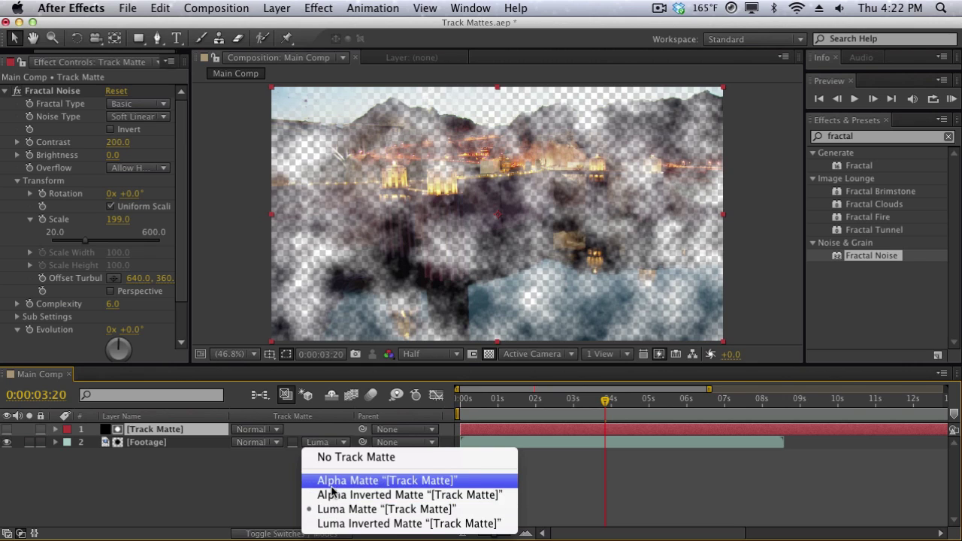
{"action": "left_click", "coordinate": [203, 487]}
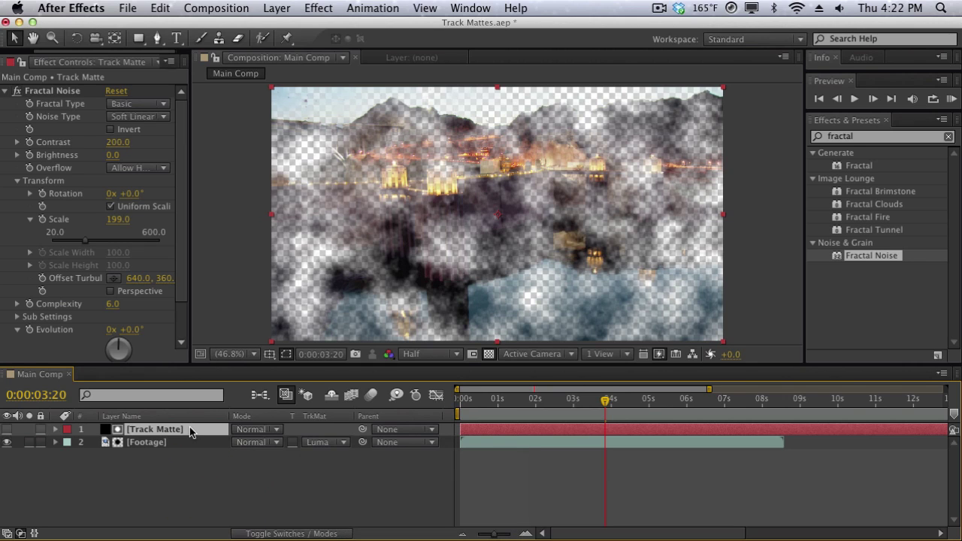
{"action": "key", "text": "Delete"}
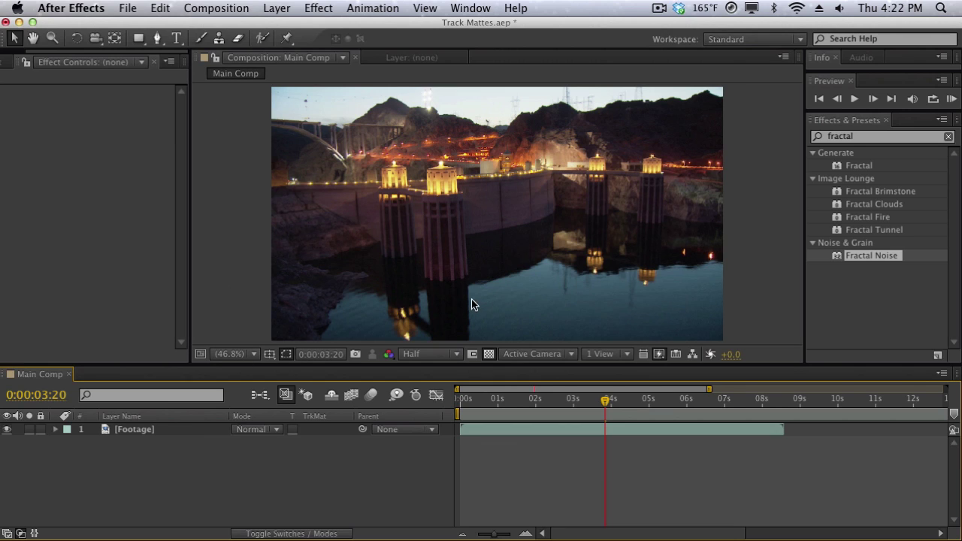
- Hide the Footage layer and compare the empty composition with and without the transparency grid, leaving the grid off
{"action": "left_click", "coordinate": [8, 432]}
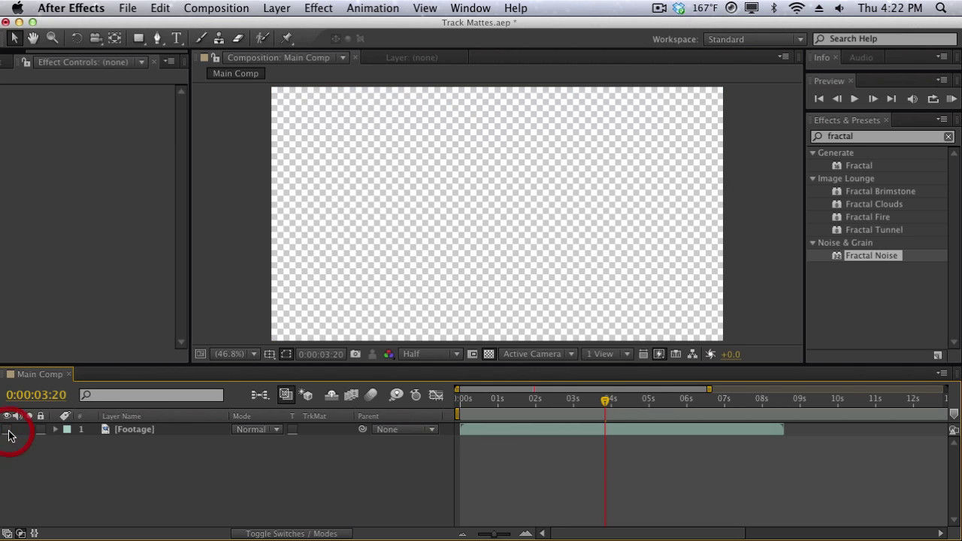
{"action": "left_click", "coordinate": [487, 356]}
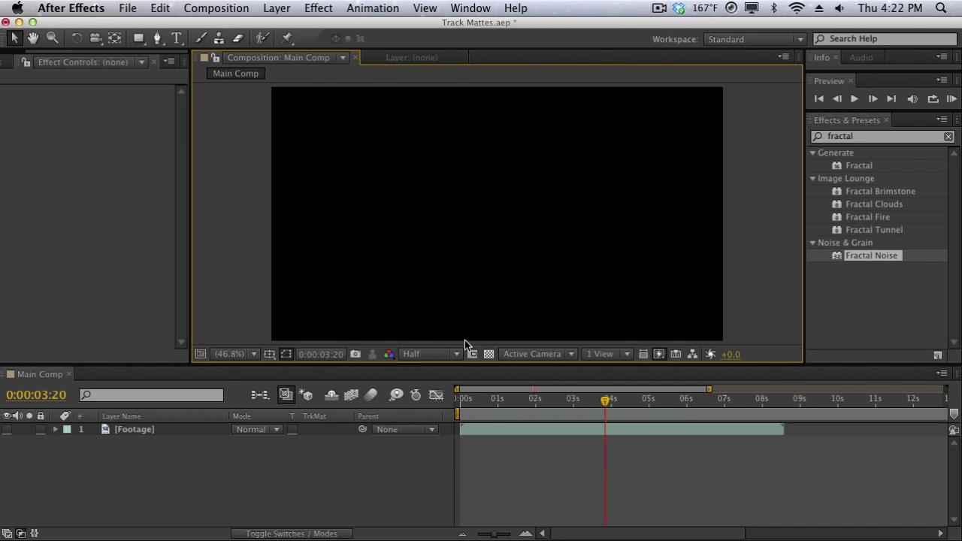
{"action": "left_click", "coordinate": [489, 354]}
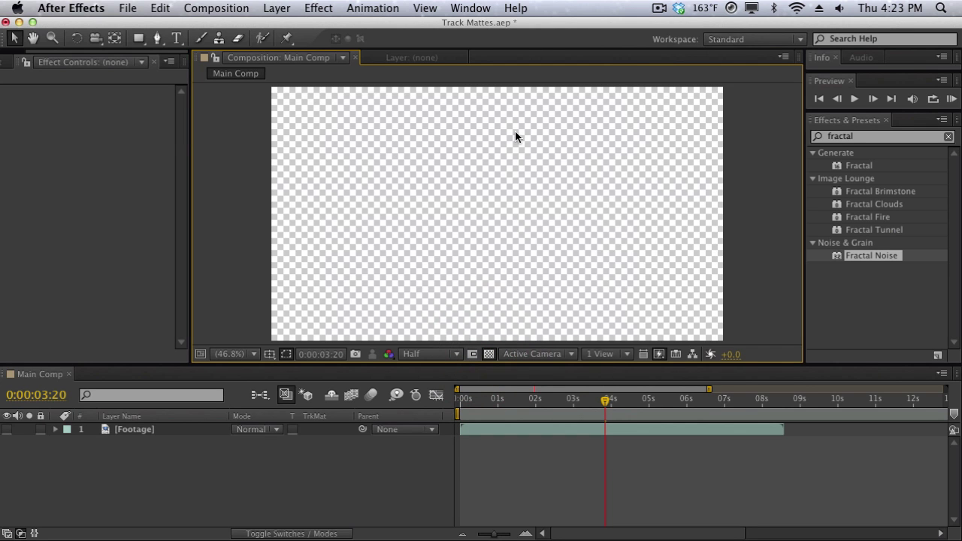
{"action": "left_click", "coordinate": [489, 354]}
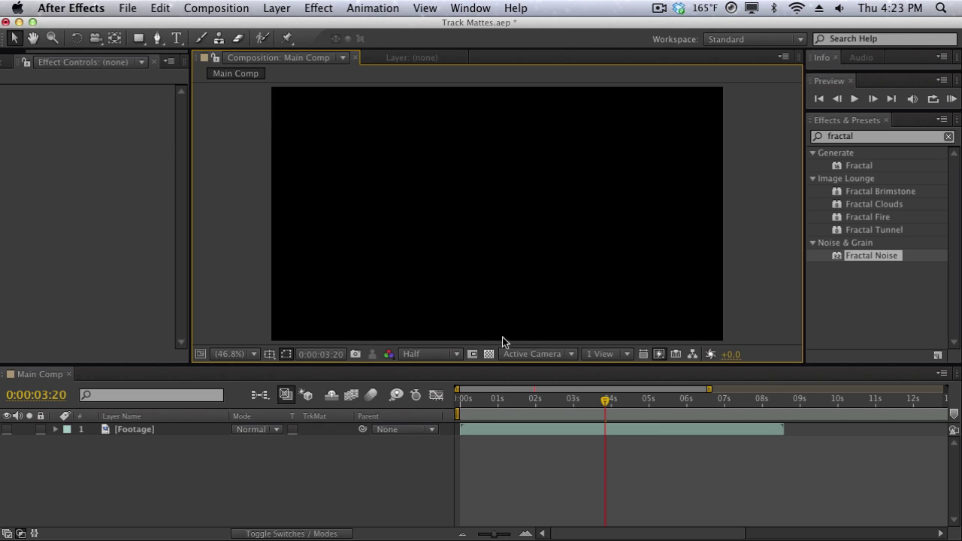
{"action": "left_click", "coordinate": [488, 354]}
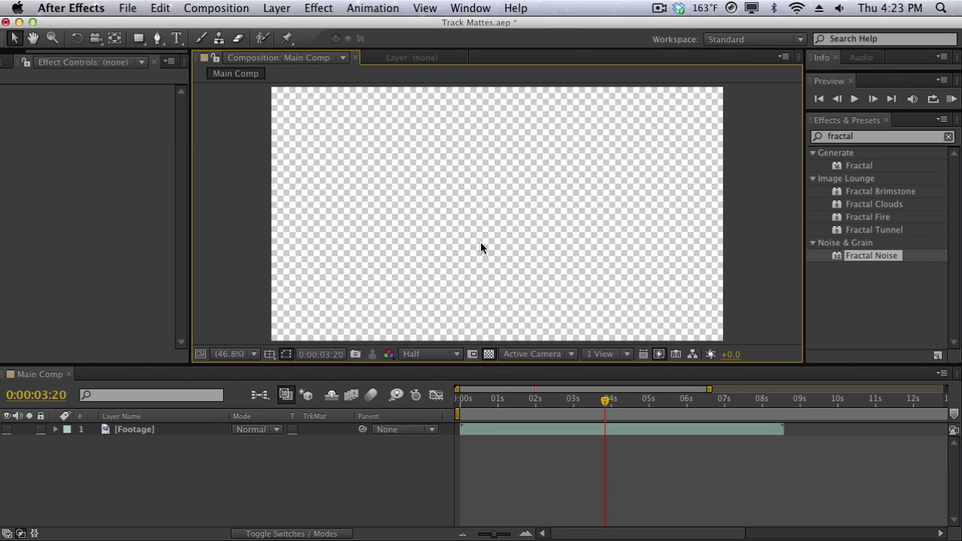
{"action": "left_click", "coordinate": [489, 353]}
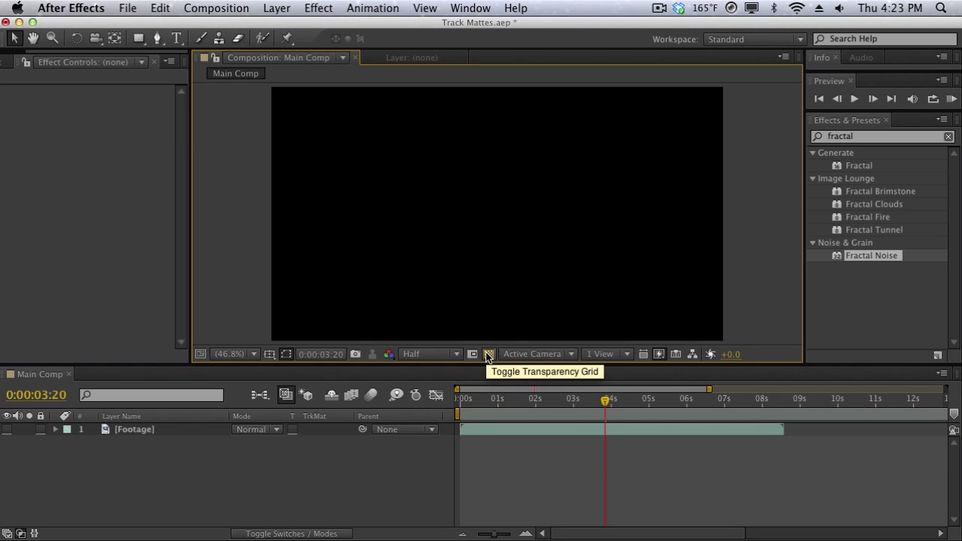
- Create a text layer above the footage reading "TRACK MATTE"
{"action": "left_click", "coordinate": [287, 8]}
{"action": "mouse_move", "coordinate": [330, 30]}
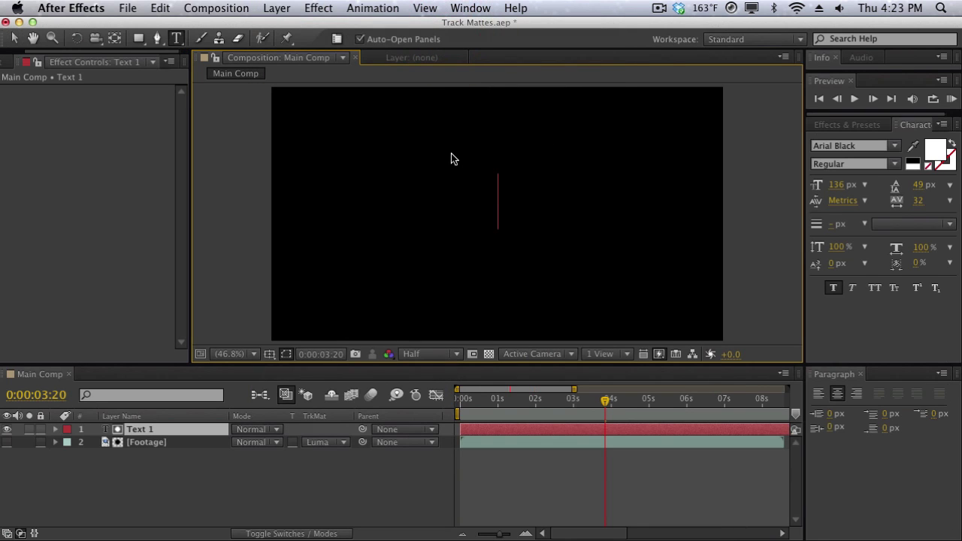
{"action": "type", "text": "T"}
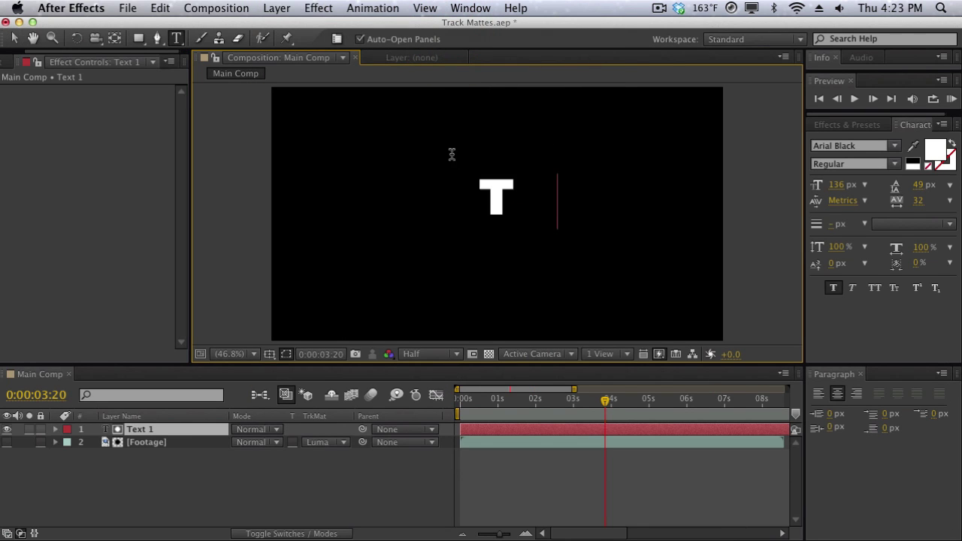
{"action": "type", "text": "RACK MATTE"}
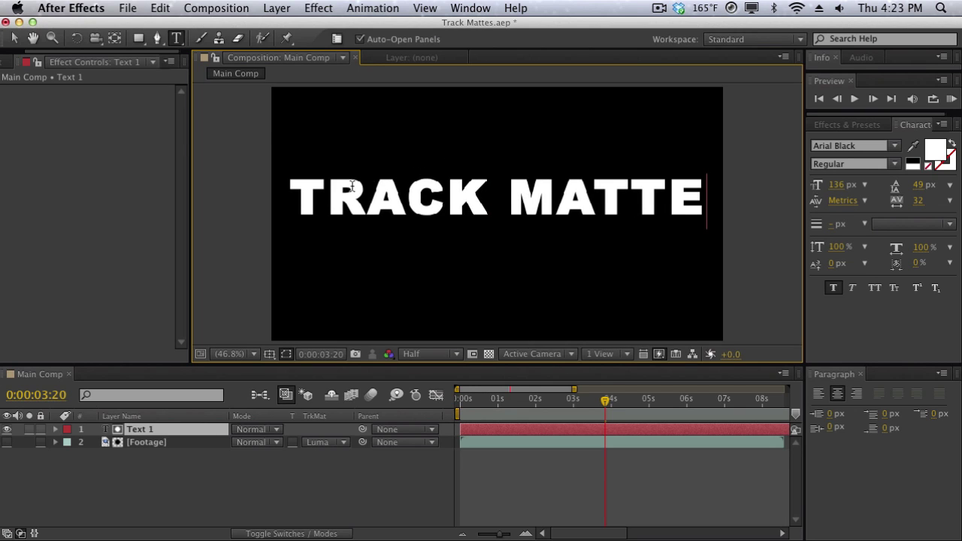
{"action": "left_click", "coordinate": [52, 165]}
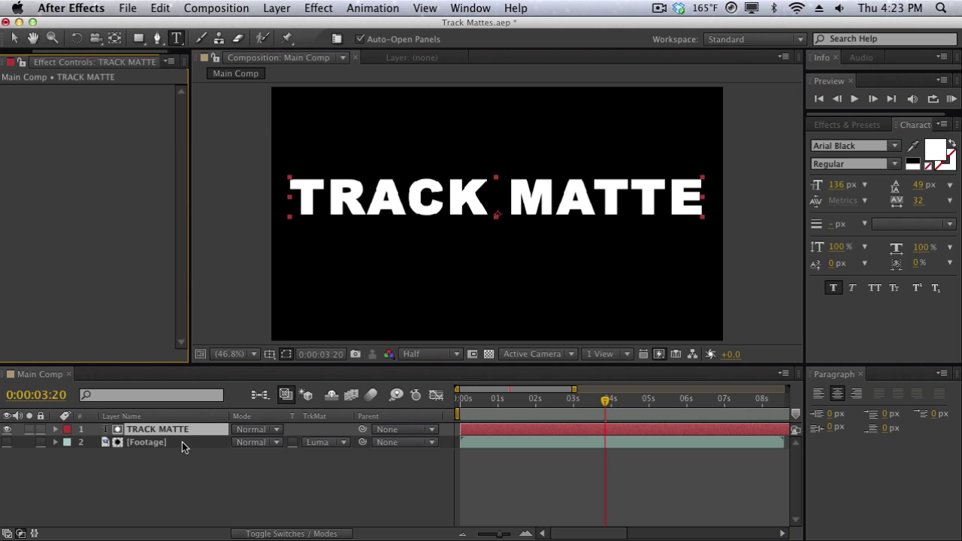
- Set the Footage layer to No Track Matte and make it visible again
{"action": "left_click", "coordinate": [319, 447]}
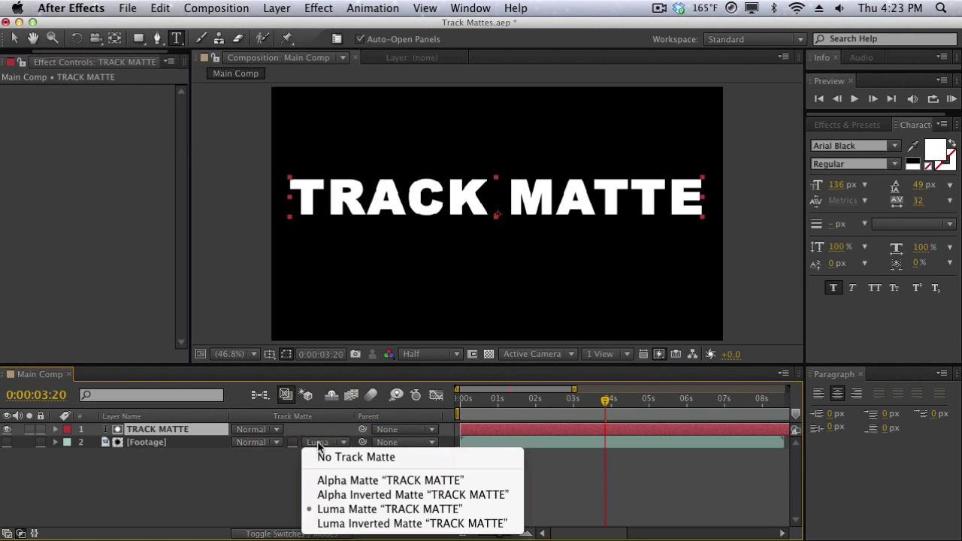
{"action": "left_click", "coordinate": [318, 455]}
{"action": "left_click", "coordinate": [6, 443]}
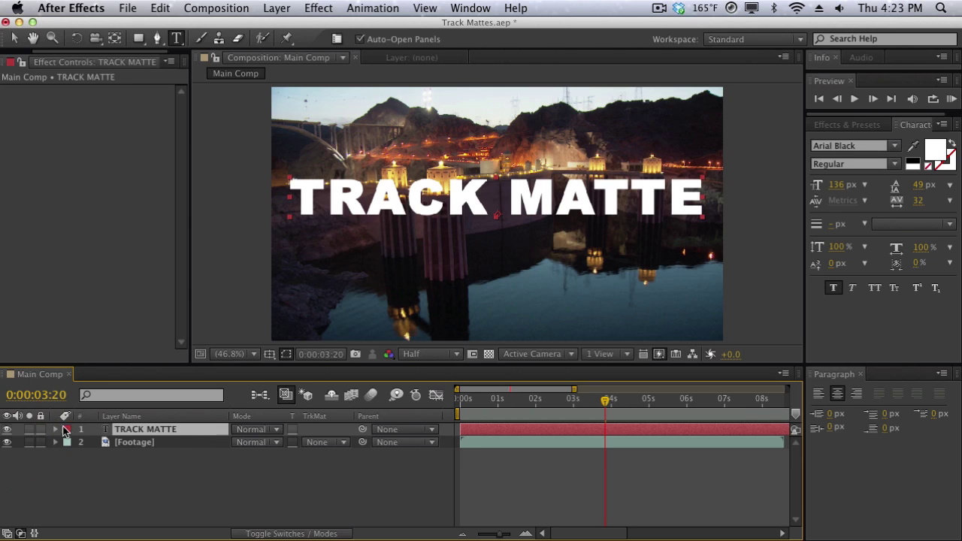
- Solo the text layer to view it over the transparency grid, leaving the grid on, and unsolo the layer again
{"action": "left_click", "coordinate": [28, 430]}
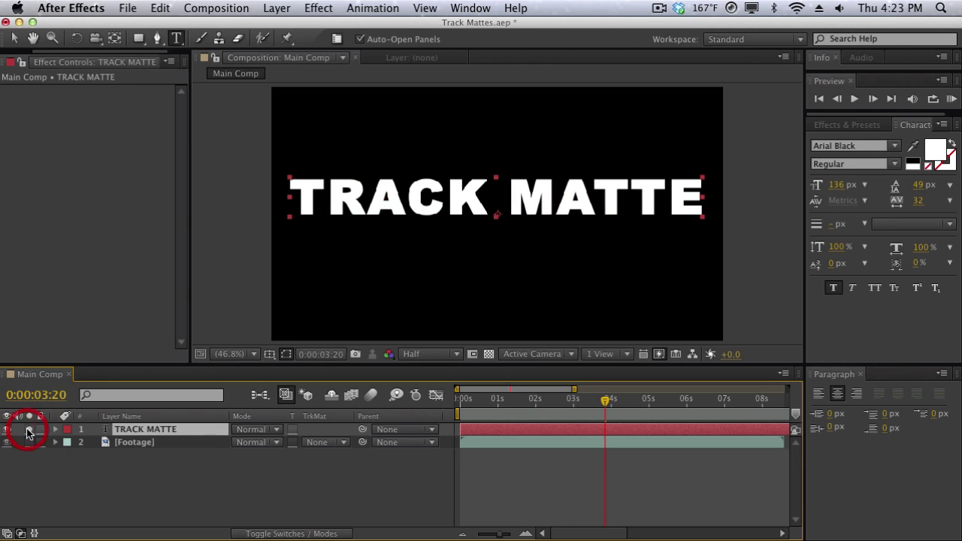
{"action": "left_click", "coordinate": [488, 354]}
{"action": "left_click", "coordinate": [488, 354]}
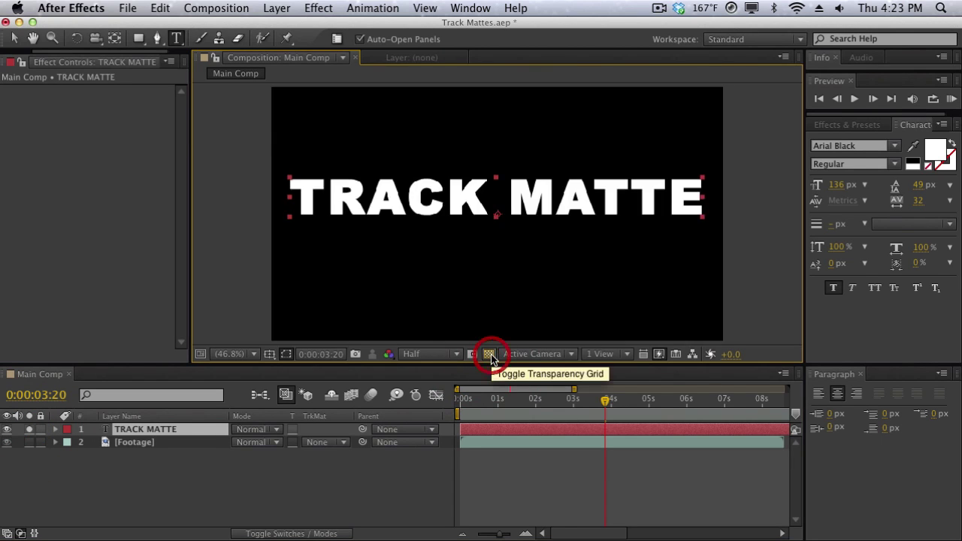
{"action": "left_click", "coordinate": [489, 354]}
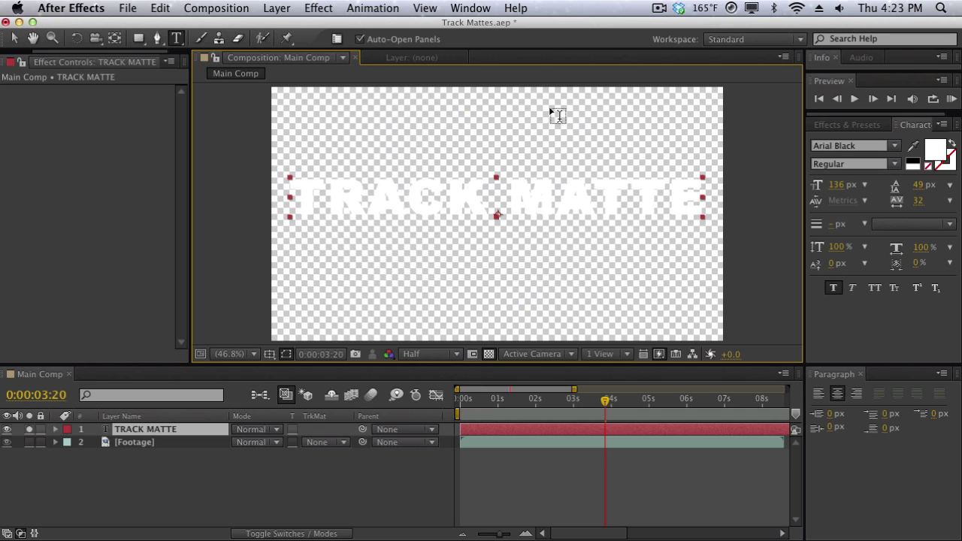
{"action": "left_click", "coordinate": [171, 442]}
{"action": "left_click", "coordinate": [28, 430]}
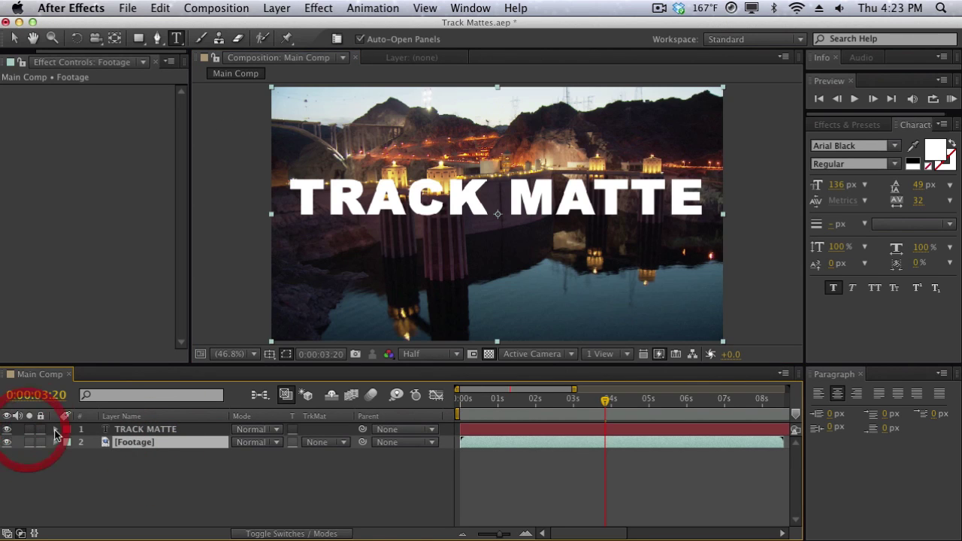
- Set the Footage layer's track matte to Alpha Matte "TRACK MATTE" and reposition the footage slightly lower behind the letters
{"action": "left_click", "coordinate": [336, 443]}
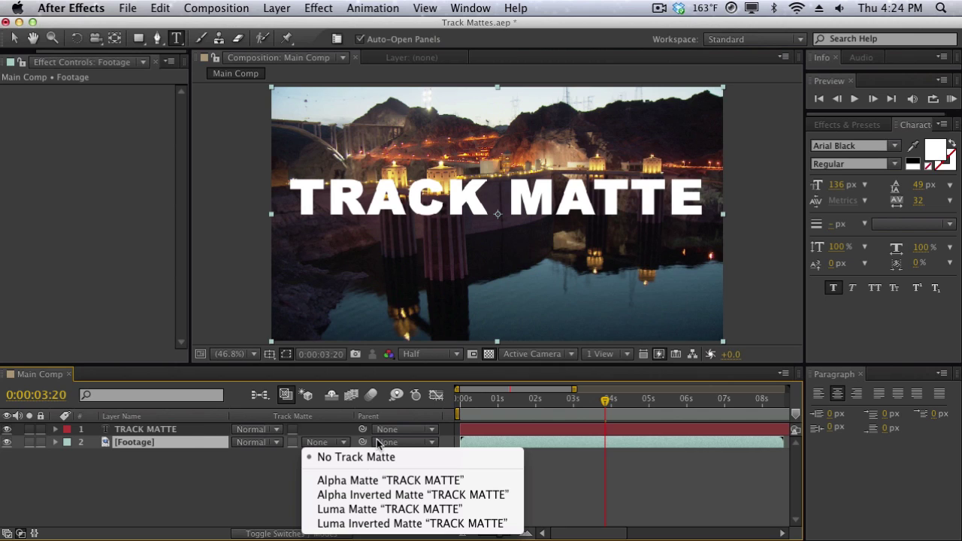
{"action": "left_click", "coordinate": [378, 482]}
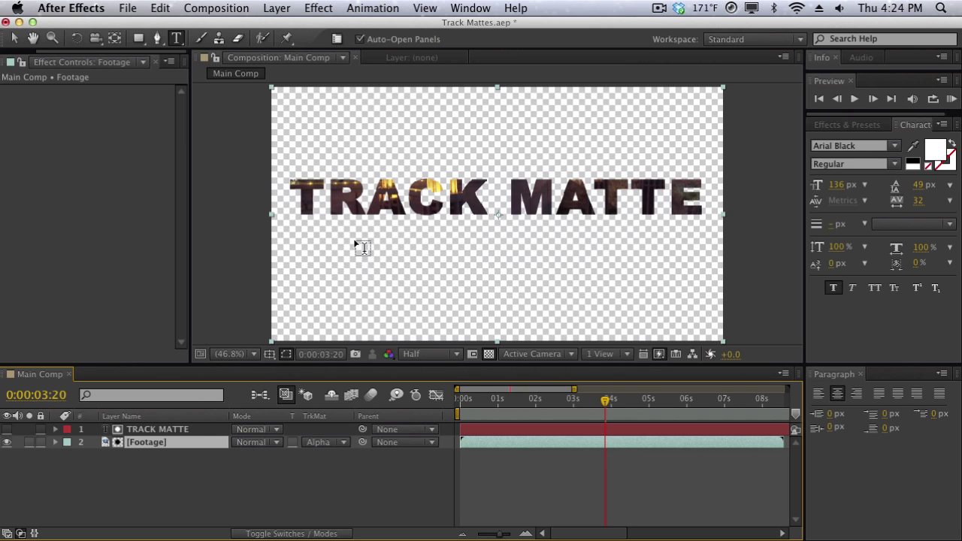
{"action": "key", "text": "v"}
{"action": "left_click_drag", "start_coordinate": [410, 305], "coordinate": [409, 329]}
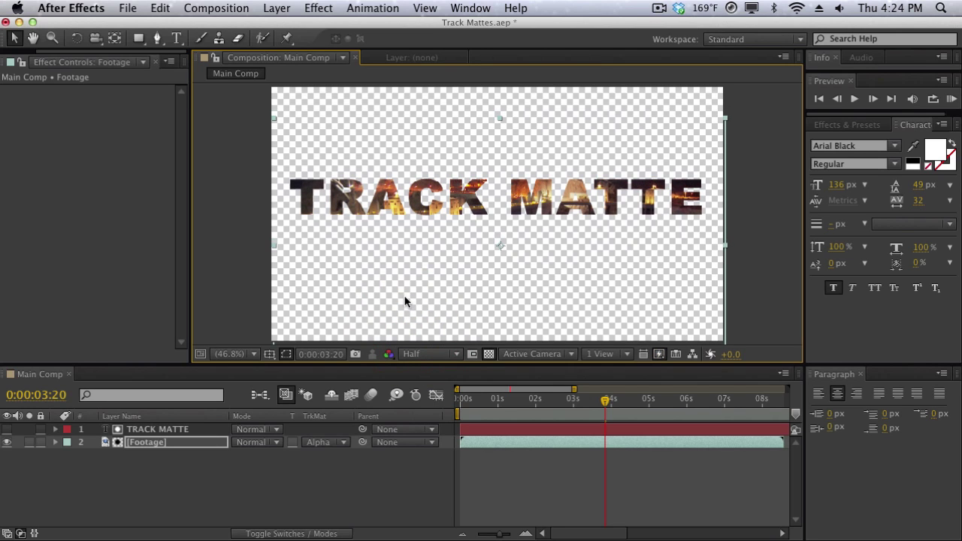
- Change the Footage layer to Alpha Inverted Matte "TRACK MATTE", move the footage back up to fill the frame, and deselect it
{"action": "left_click", "coordinate": [336, 443]}
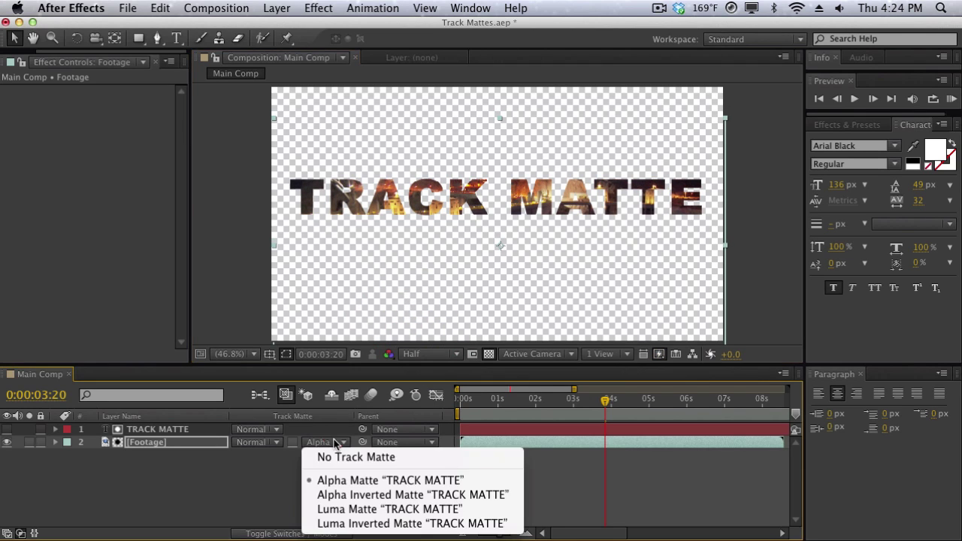
{"action": "left_click", "coordinate": [343, 497]}
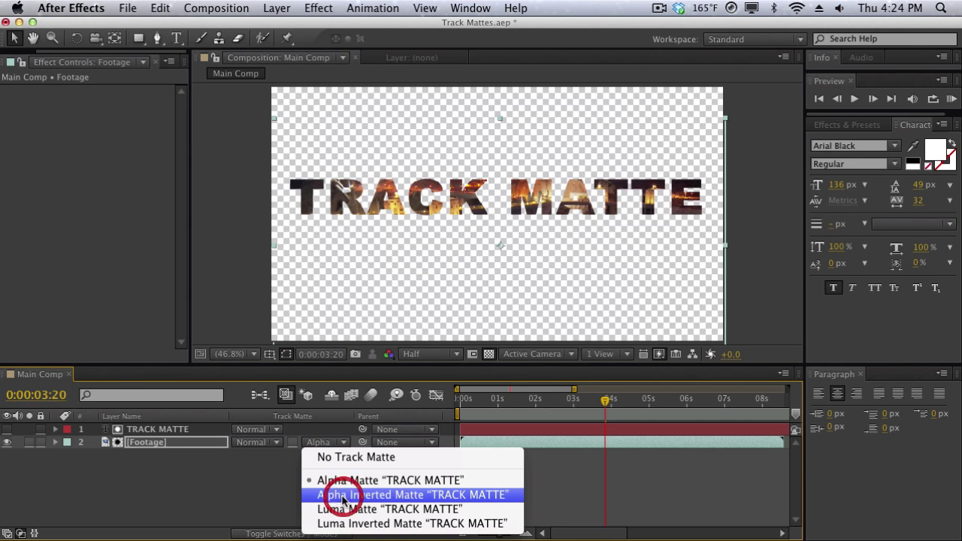
{"action": "left_click", "coordinate": [421, 288]}
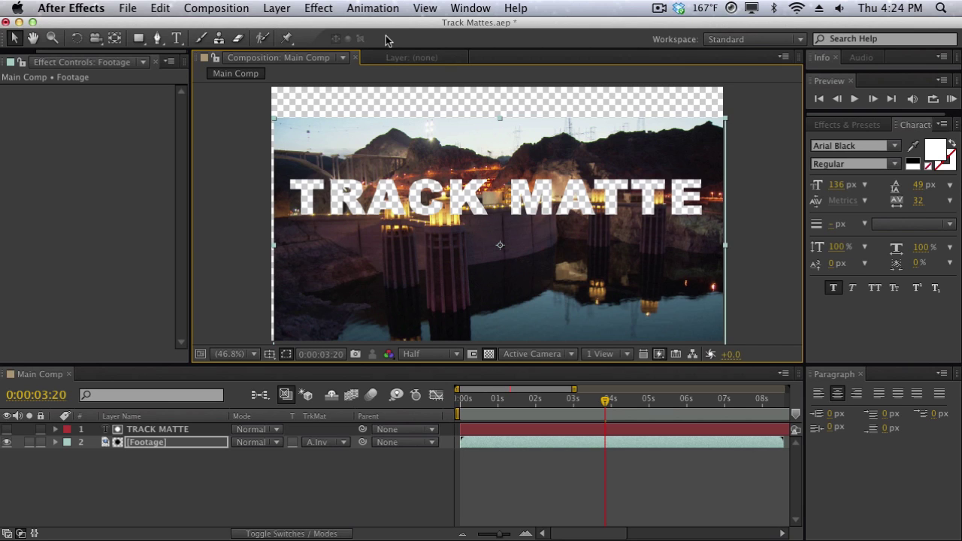
{"action": "left_click_drag", "start_coordinate": [394, 277], "coordinate": [392, 248]}
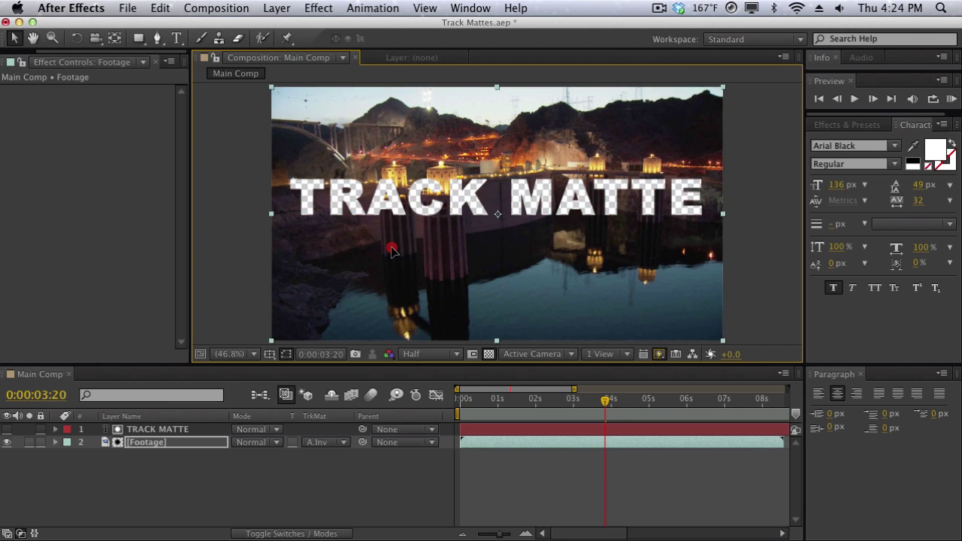
{"action": "left_click", "coordinate": [229, 269]}
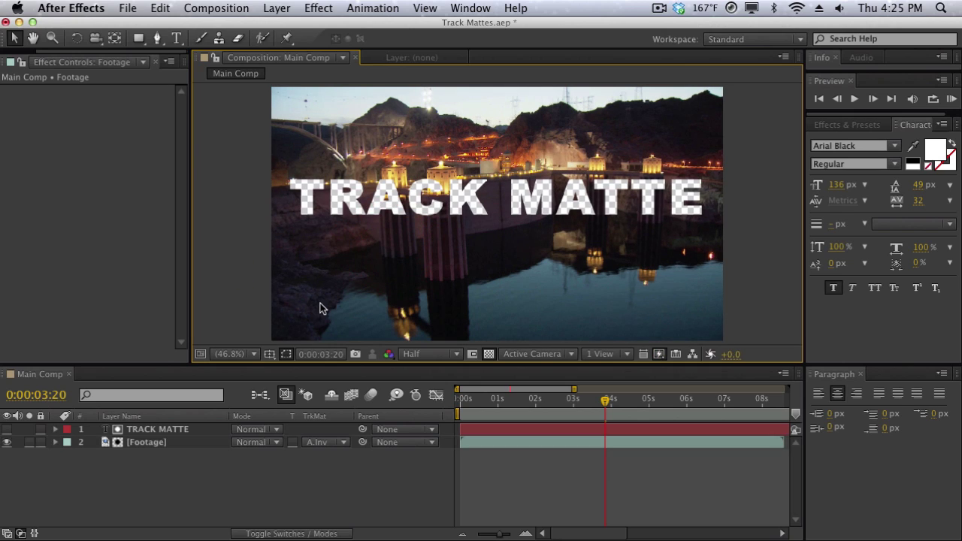